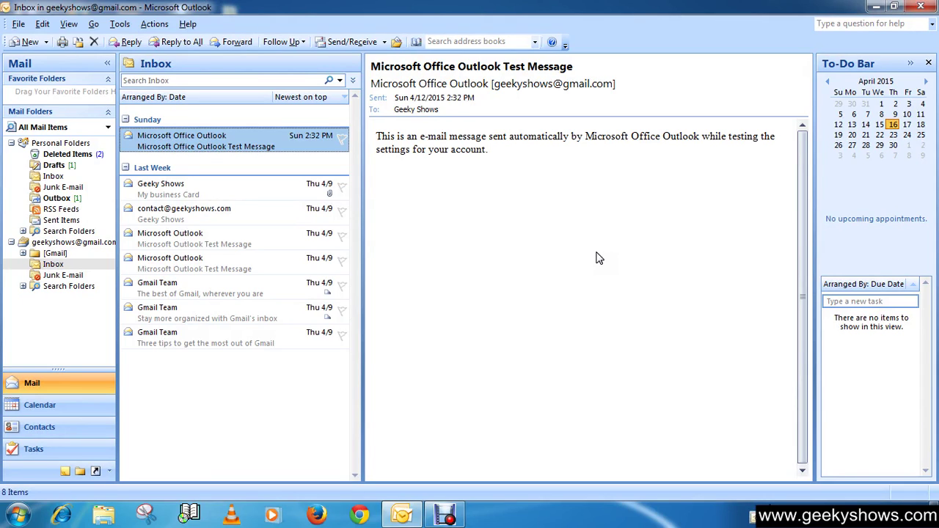
Step: In Rules and Alerts, uncheck the 'vacation autoreply' rule and start a New Rule
click(596, 253)
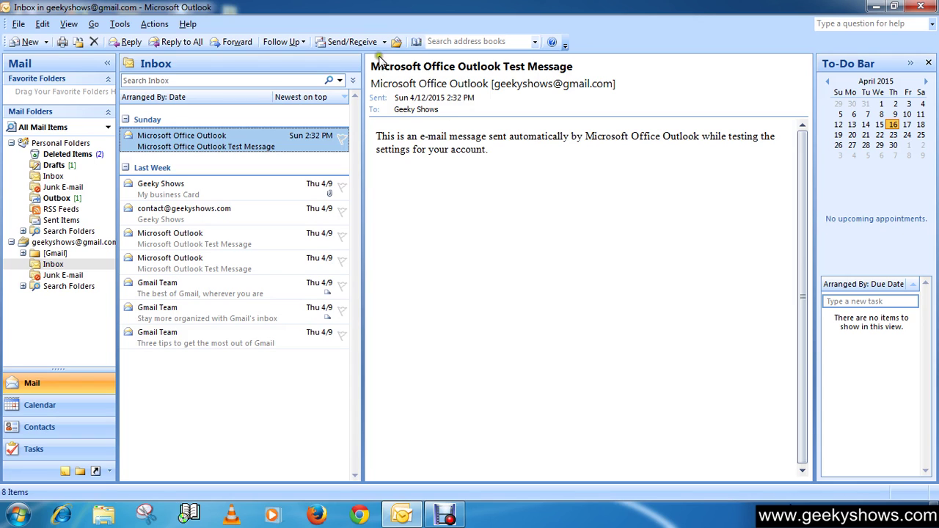
click(120, 24)
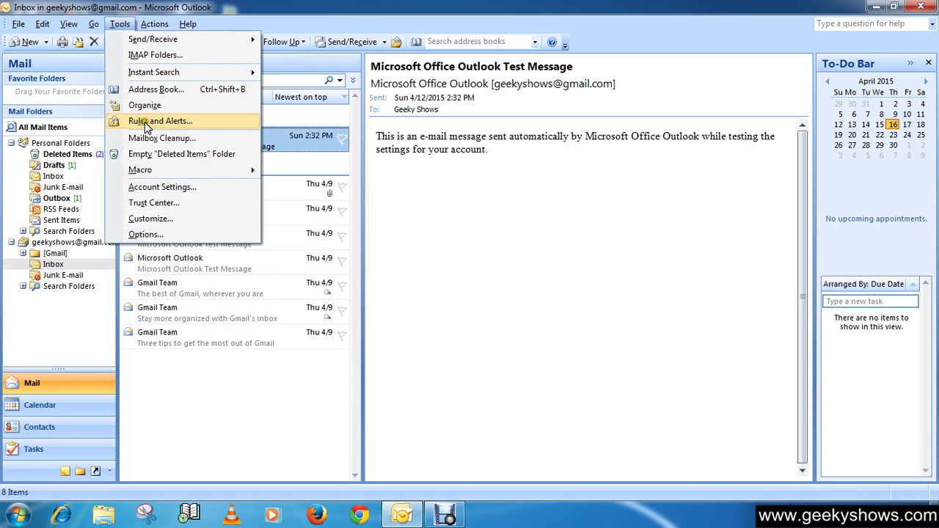
click(176, 123)
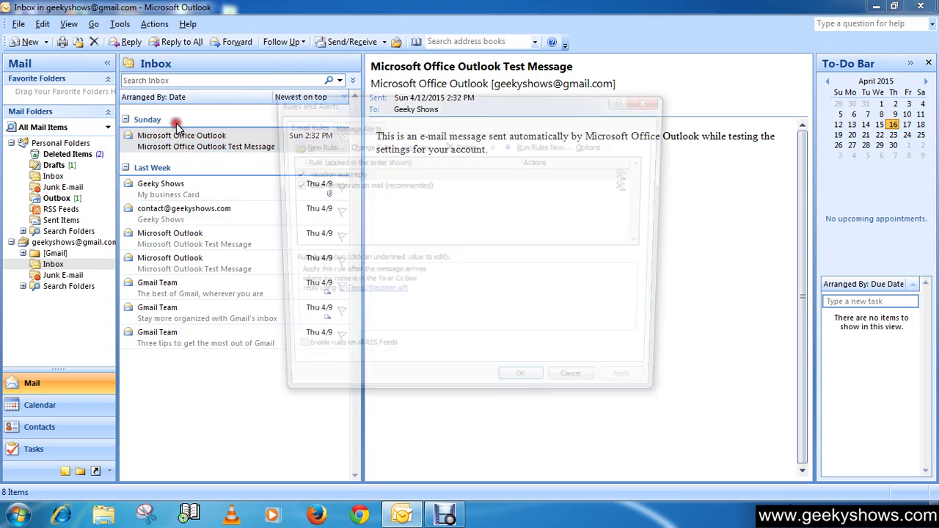
drag(418, 98, 361, 68)
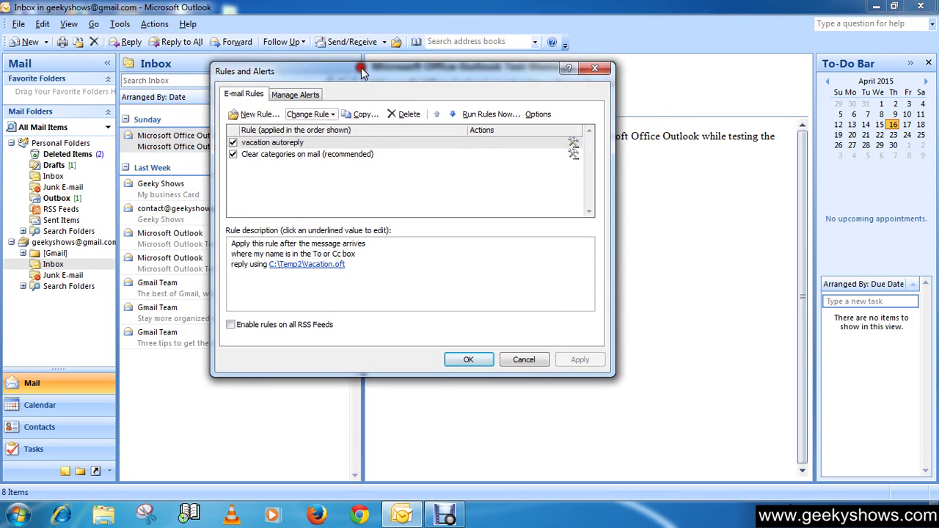
click(232, 142)
click(259, 115)
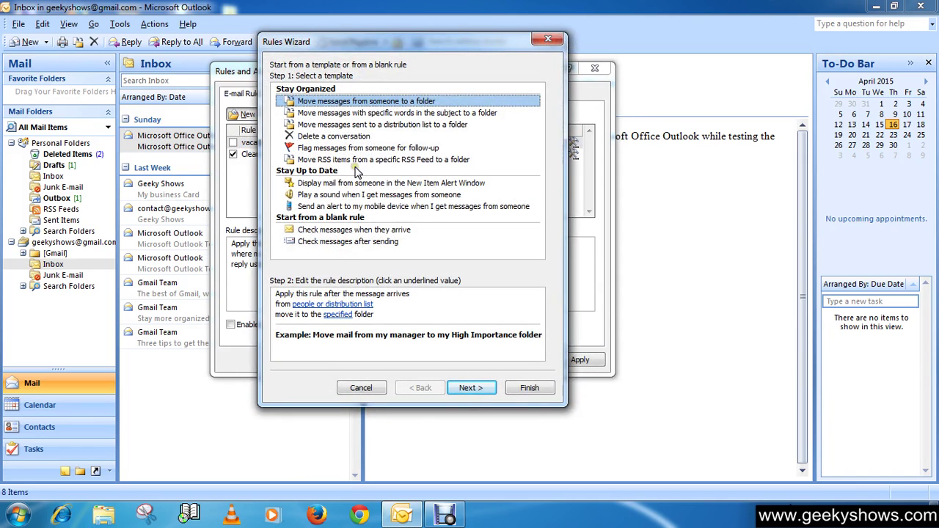
Step: Choose the blank 'Check messages when they arrive' template and advance to the conditions
click(343, 139)
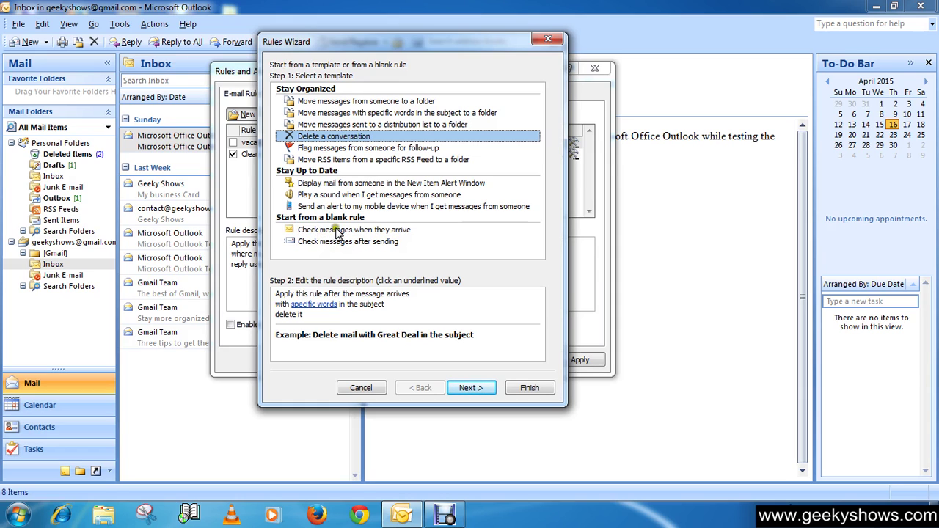
click(332, 230)
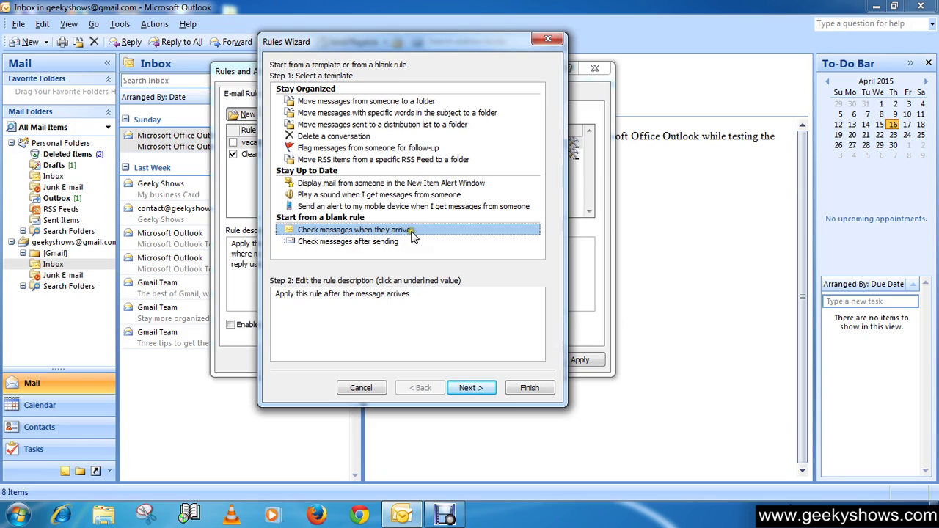
click(471, 388)
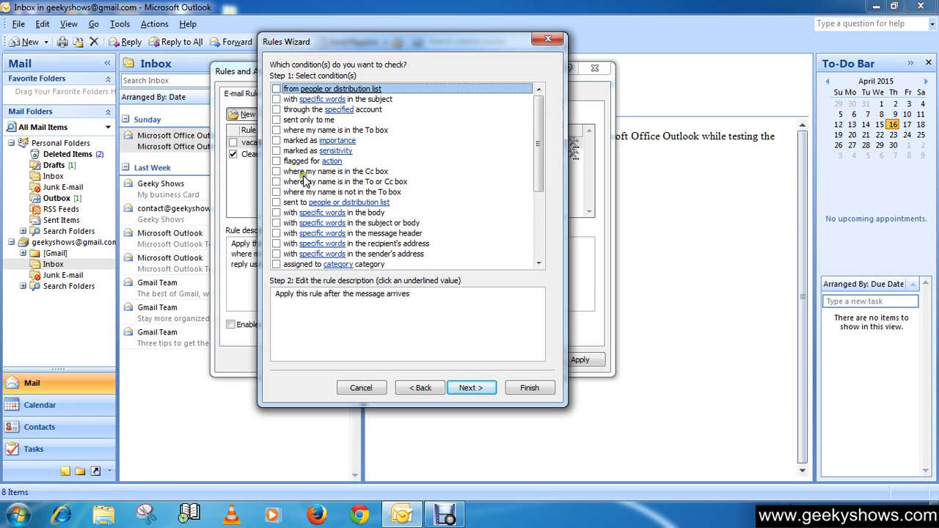
Step: Add the 'from people or distribution list' condition set to the first contact's gmail address
drag(537, 162, 538, 207)
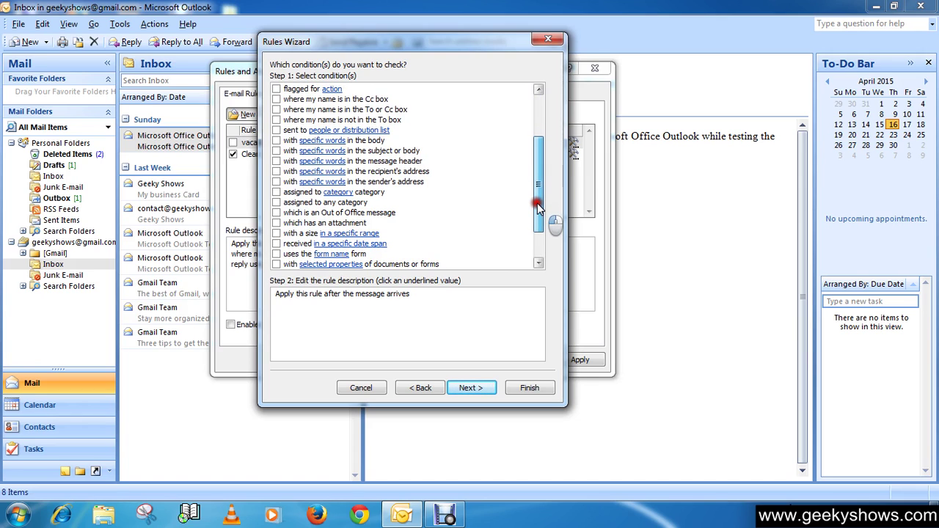
mouse_move(537, 203)
mouse_down()
mouse_move(538, 235)
mouse_move(539, 121)
mouse_up()
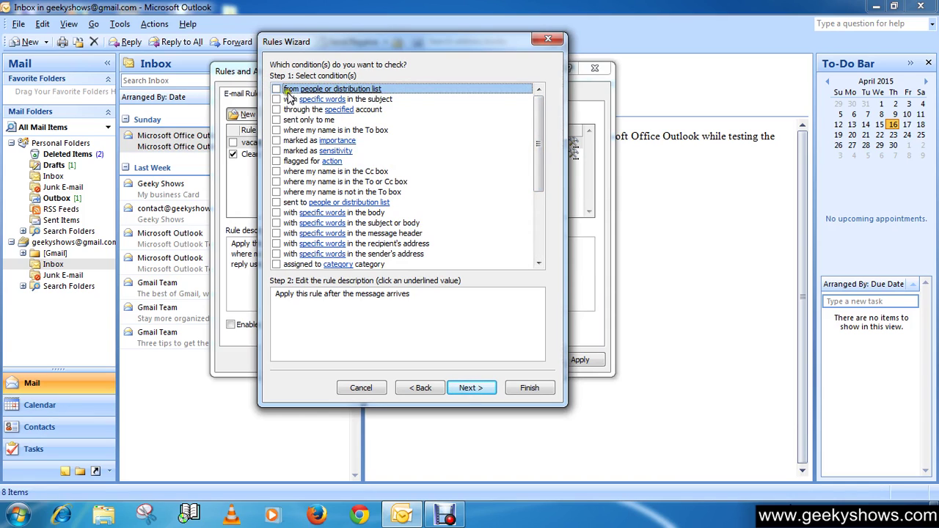
click(276, 89)
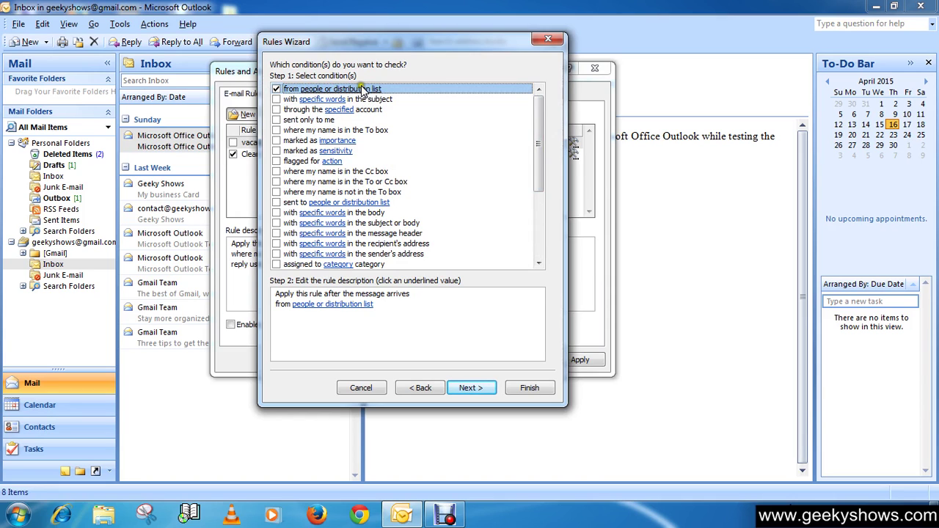
click(341, 305)
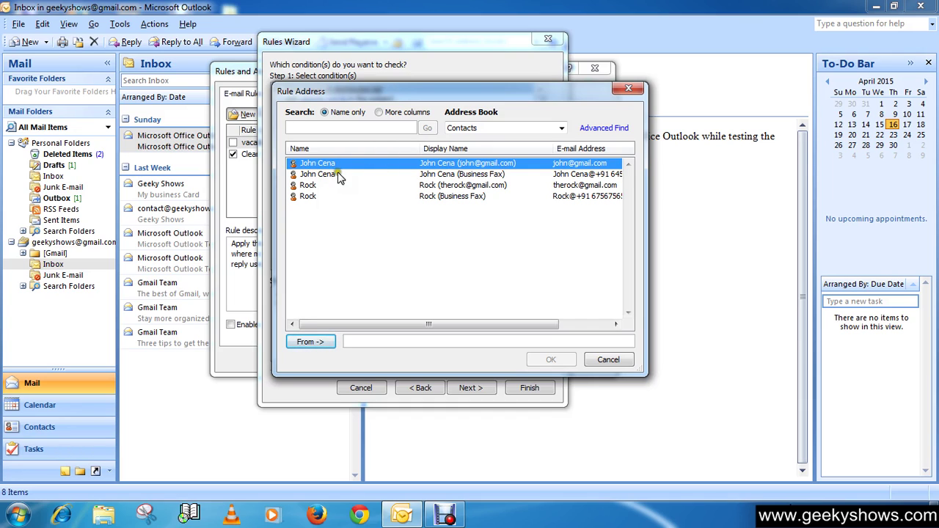
click(433, 166)
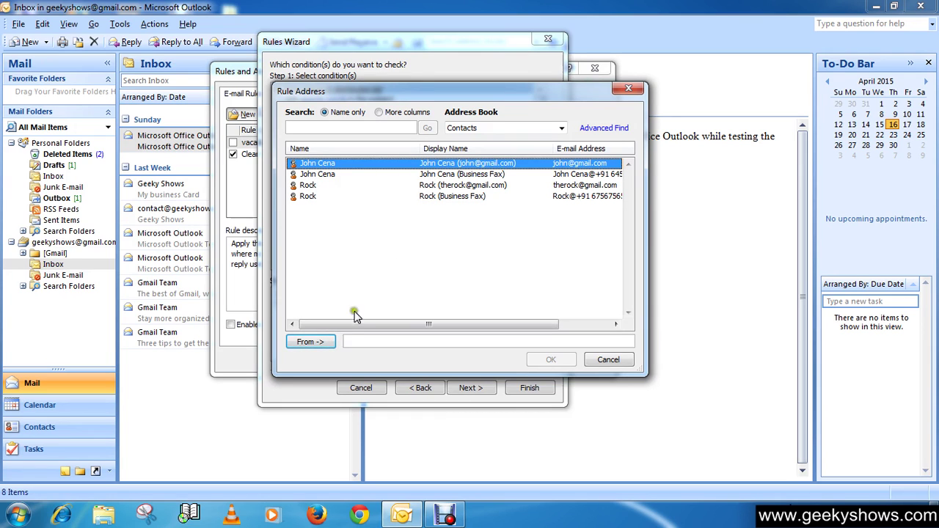
click(318, 343)
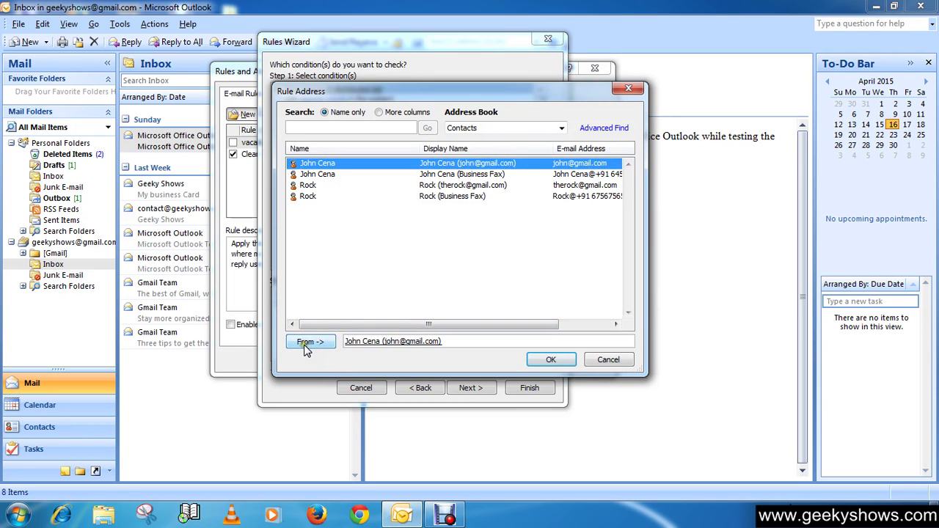
click(546, 360)
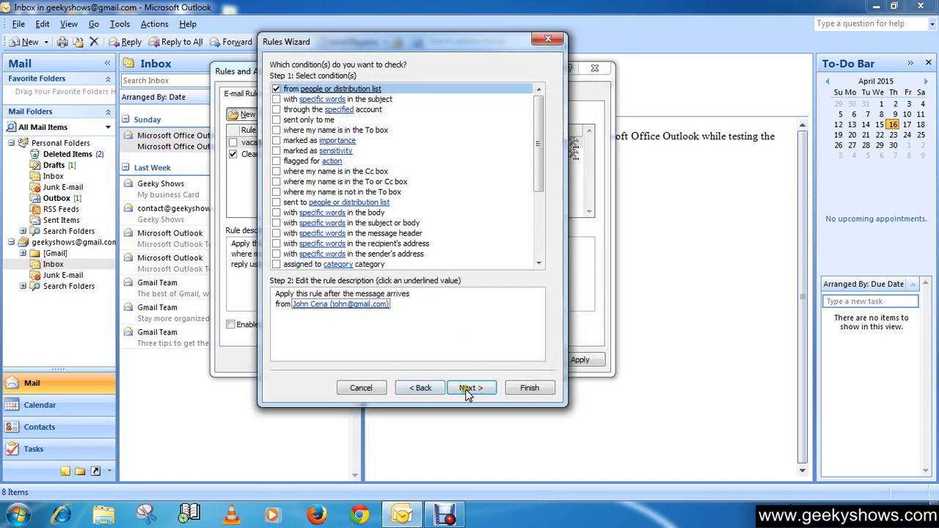
Step: Set the rule's action to 'delete it'
click(470, 392)
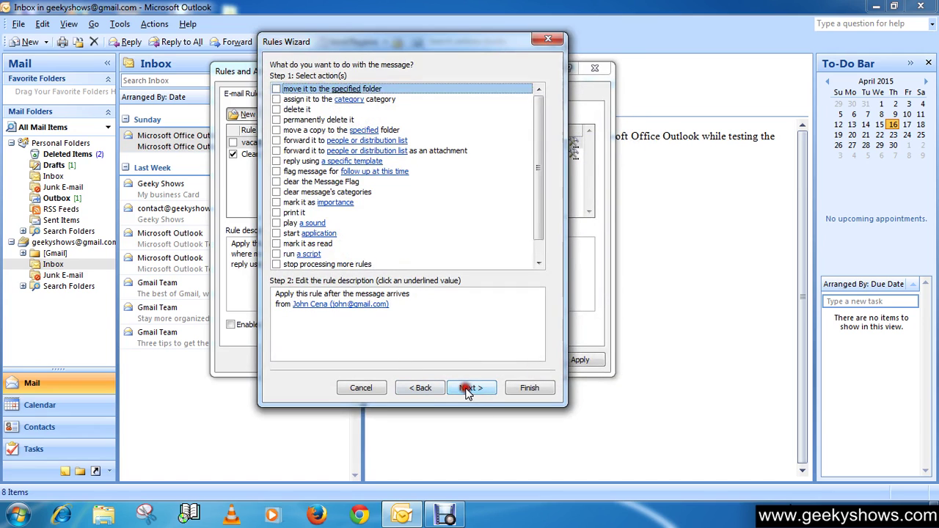
click(277, 109)
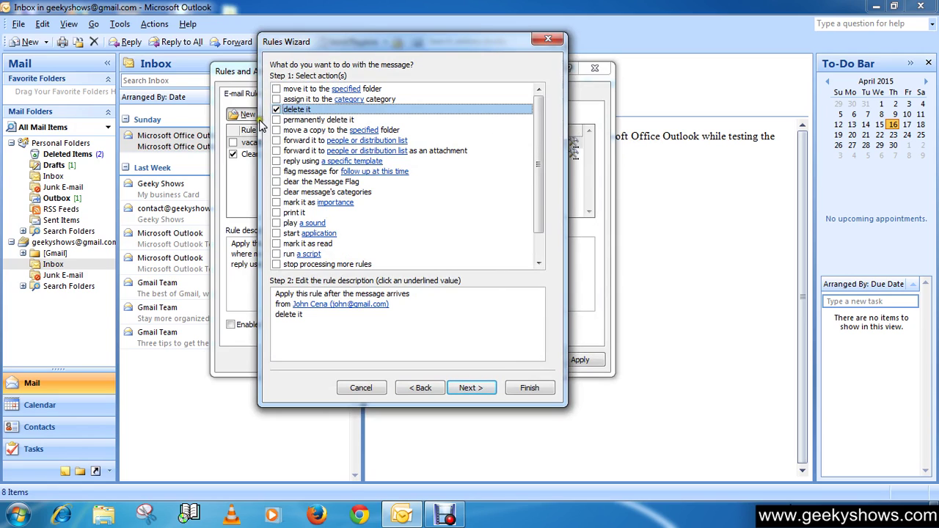
click(538, 132)
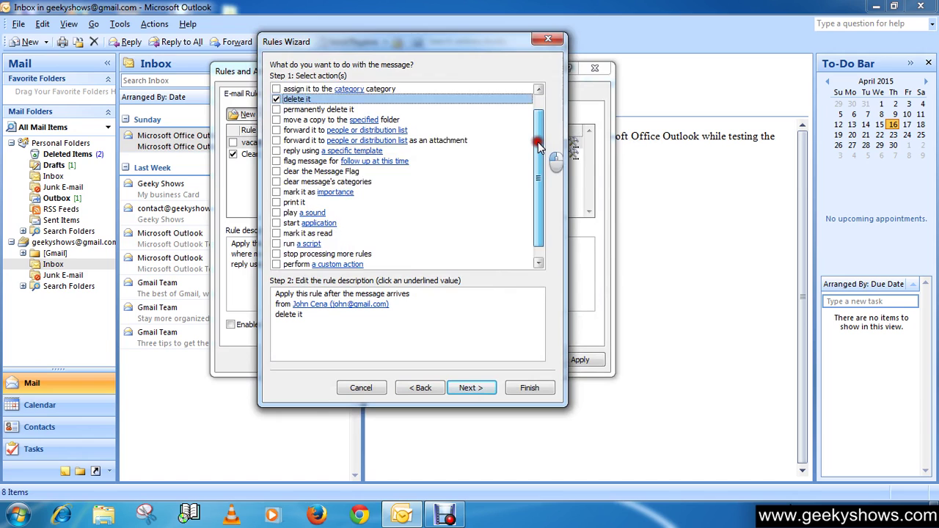
drag(538, 132, 539, 174)
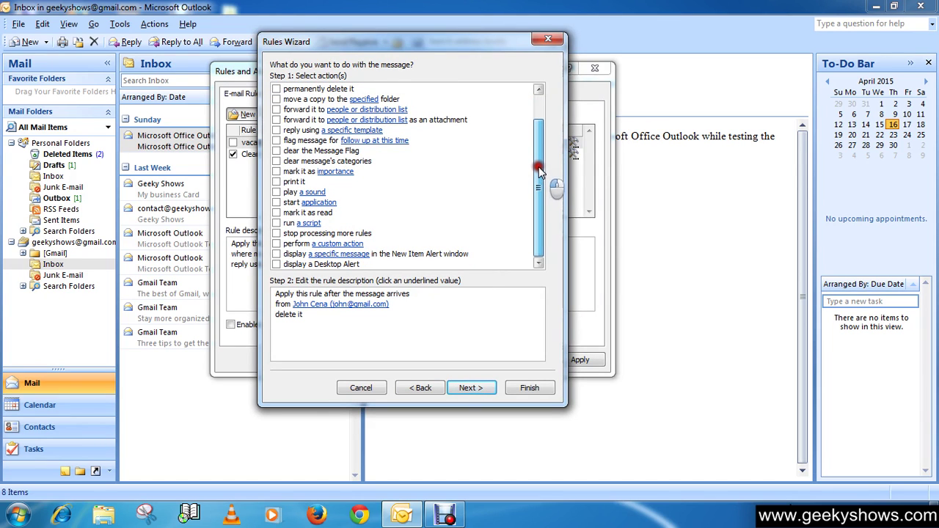
drag(539, 174, 546, 130)
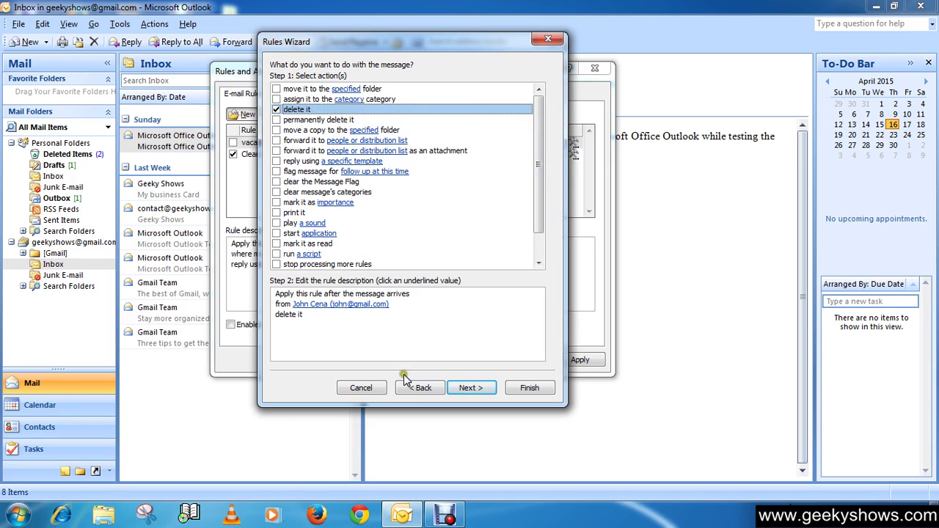
Step: Leave the exceptions list empty without checking any exception
click(470, 390)
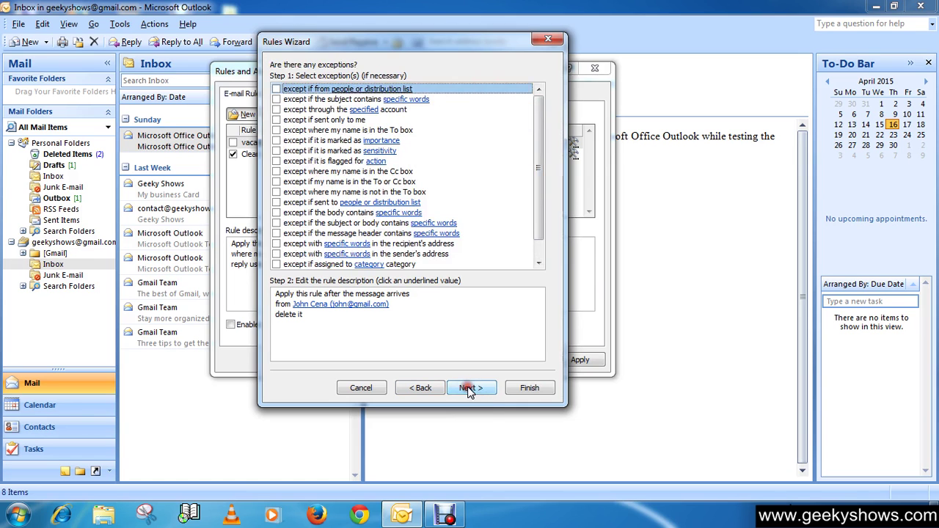
click(540, 253)
drag(540, 253, 538, 91)
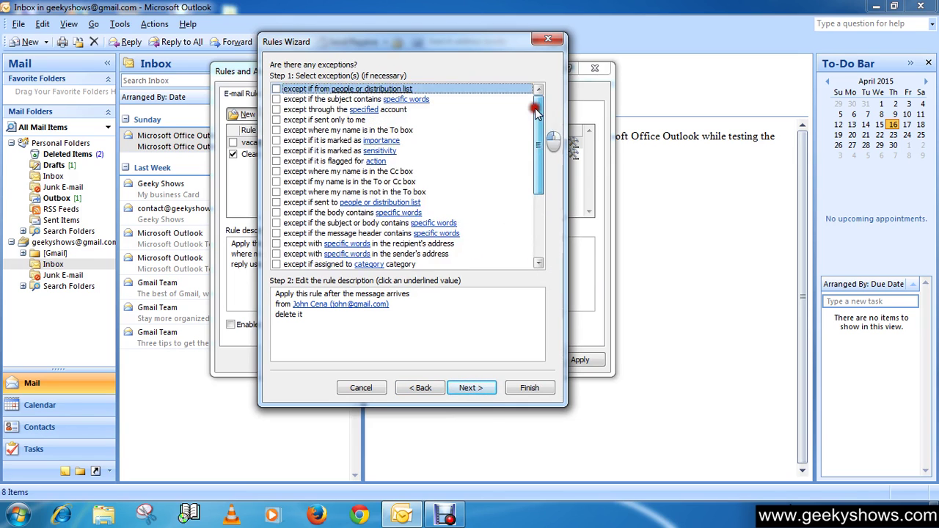
Step: Replace the default rule name with 'Delete John Mail' at the final setup step
click(474, 389)
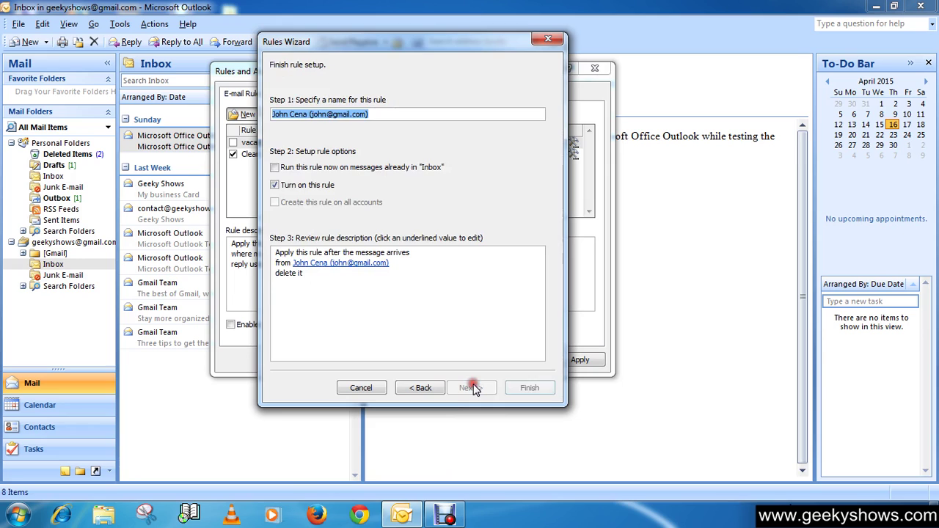
click(391, 115)
drag(391, 115, 273, 115)
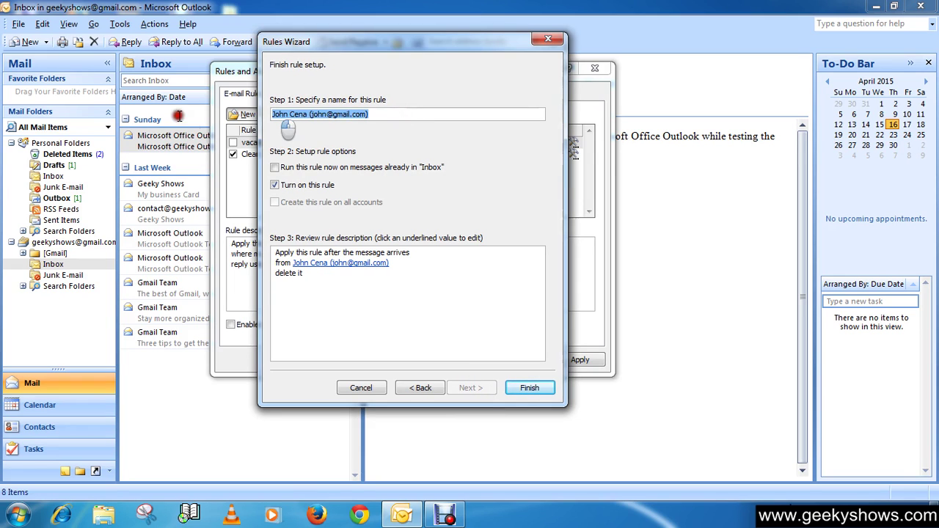
text(Delete John Mail)
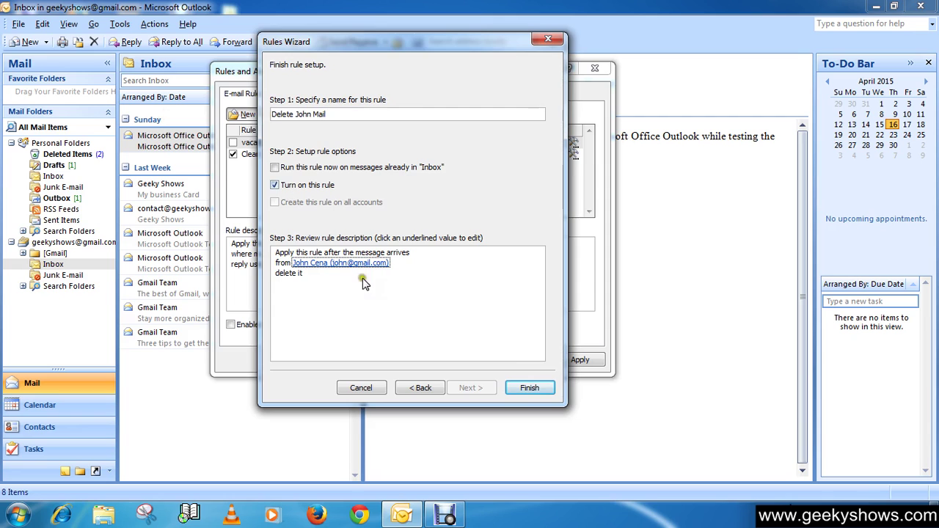
Step: Finish the wizard with the rule turned on, then apply and close Rules and Alerts
click(529, 388)
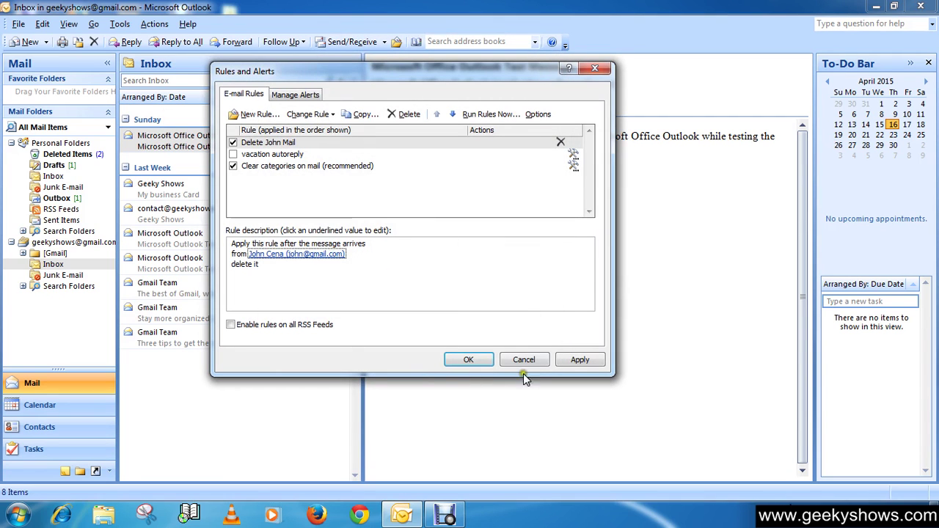
click(576, 359)
click(470, 359)
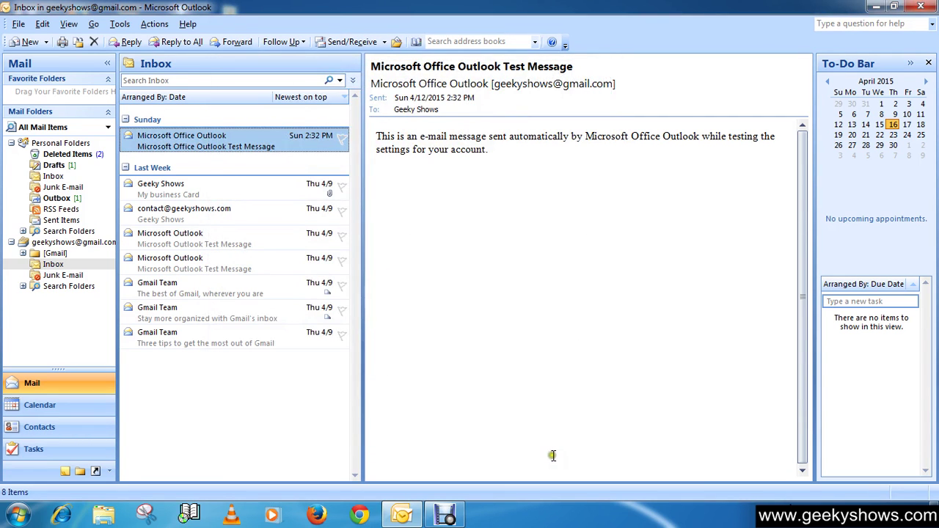